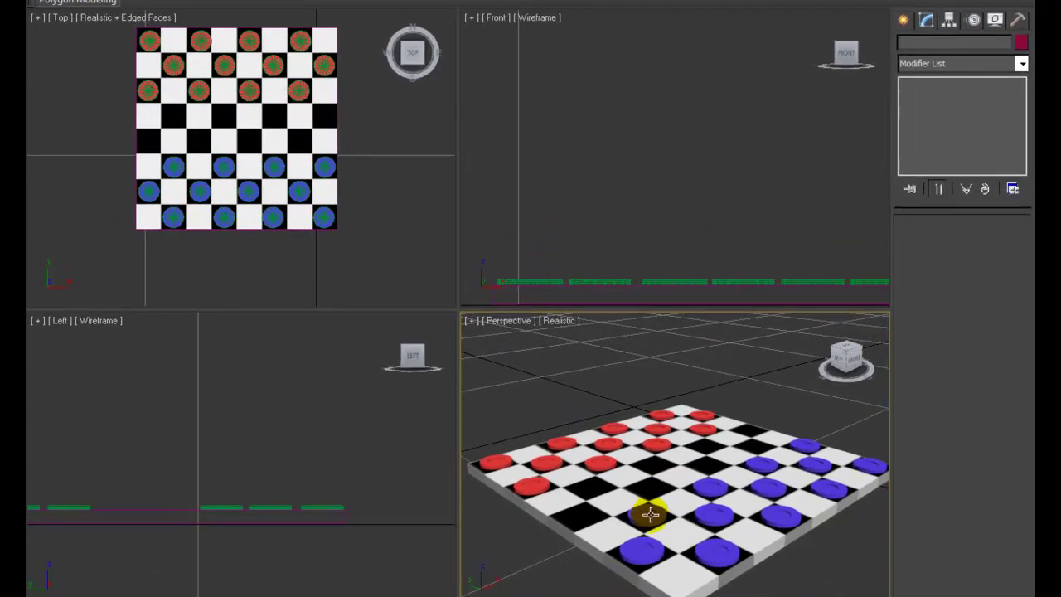
Move a blue checker two squares across the board, then select the red piece Cylinder026
click(651, 514)
drag(663, 510, 752, 487)
click(769, 474)
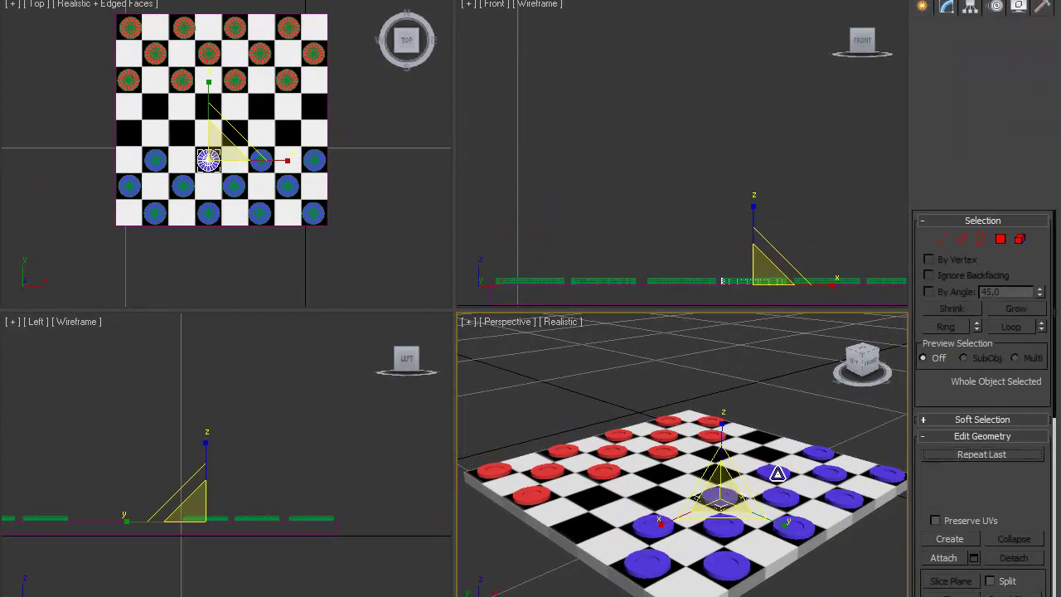
click(603, 468)
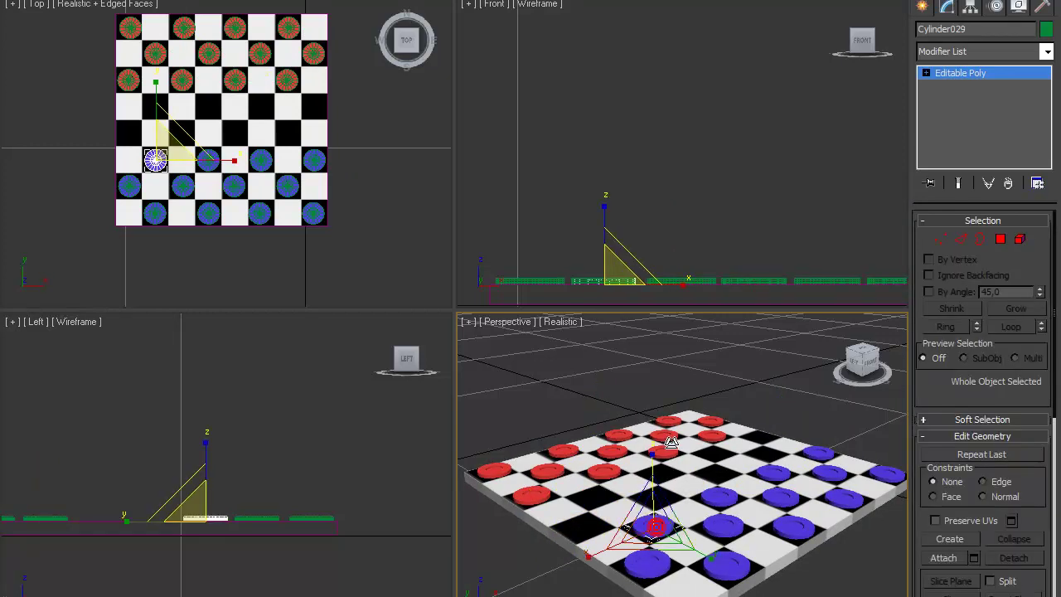
click(524, 574)
key(m)
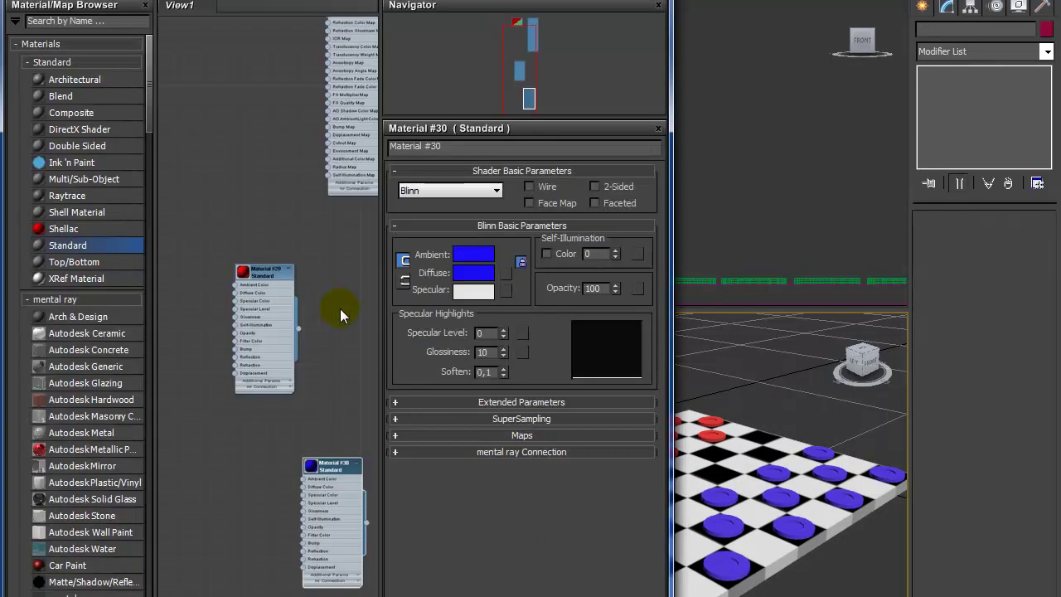
scroll(249, 133, up, 3)
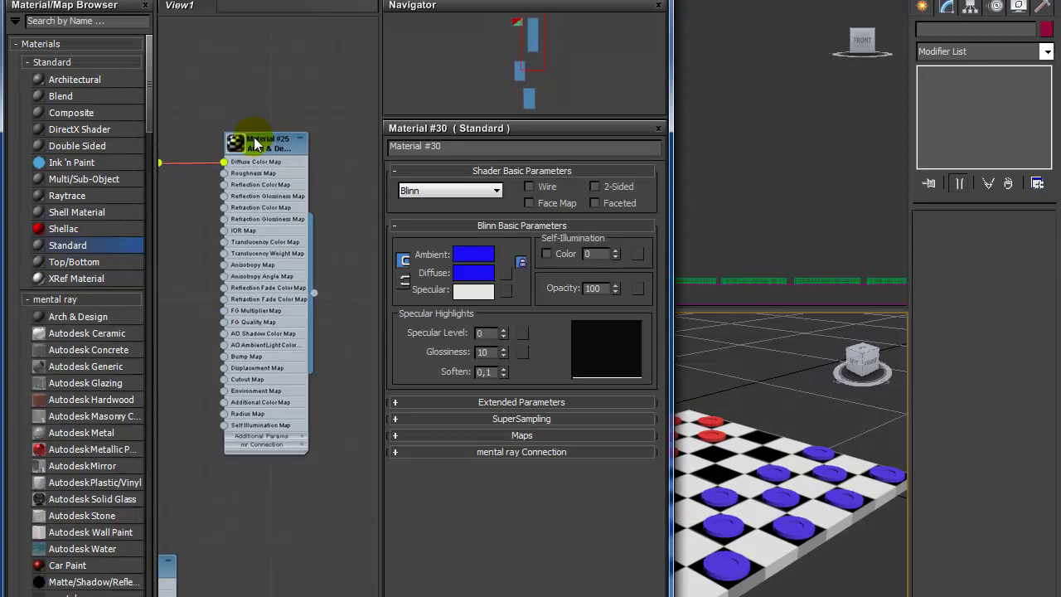
double_click(234, 141)
click(235, 141)
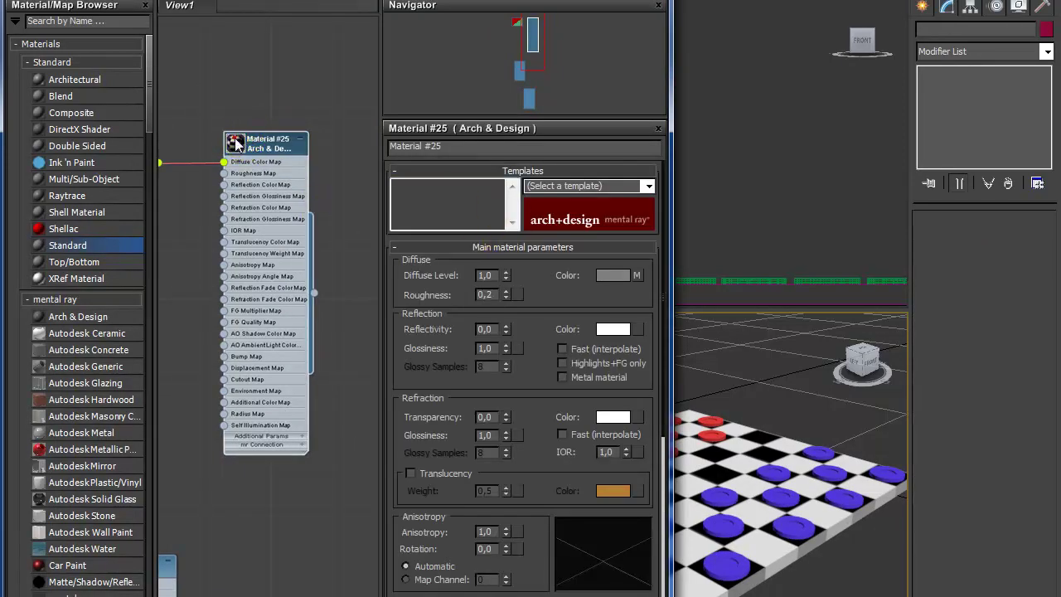
key(m)
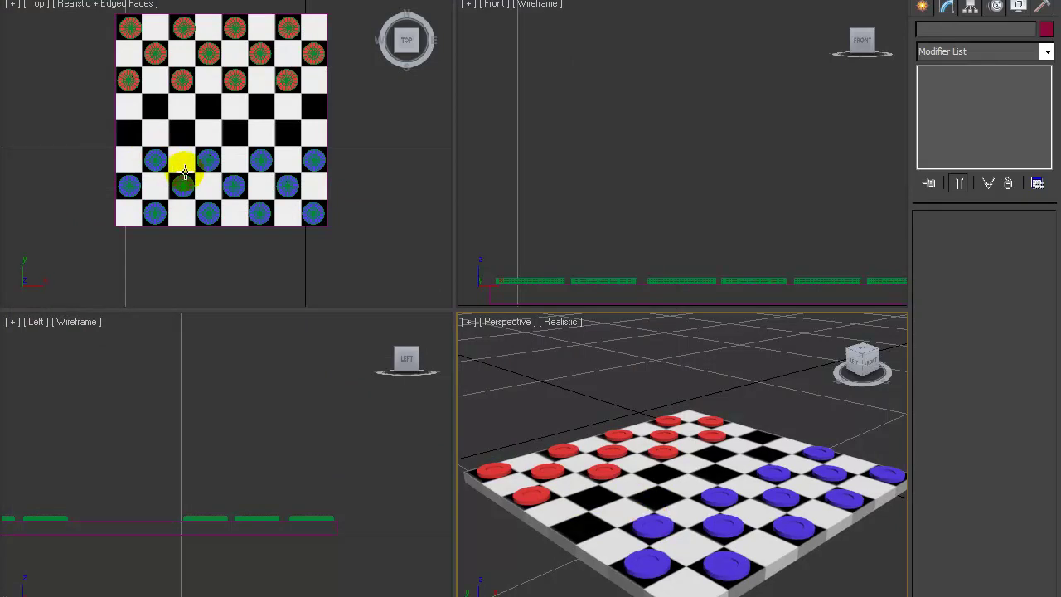
With Auto Key on, move blue Cylinder029 one square diagonally toward the red pieces
click(157, 157)
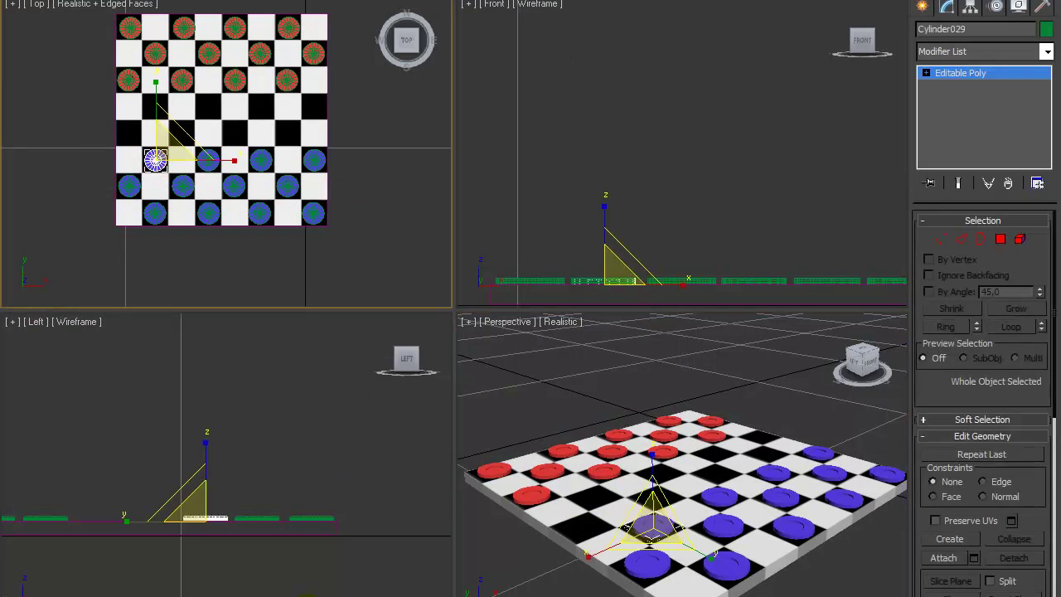
key(n)
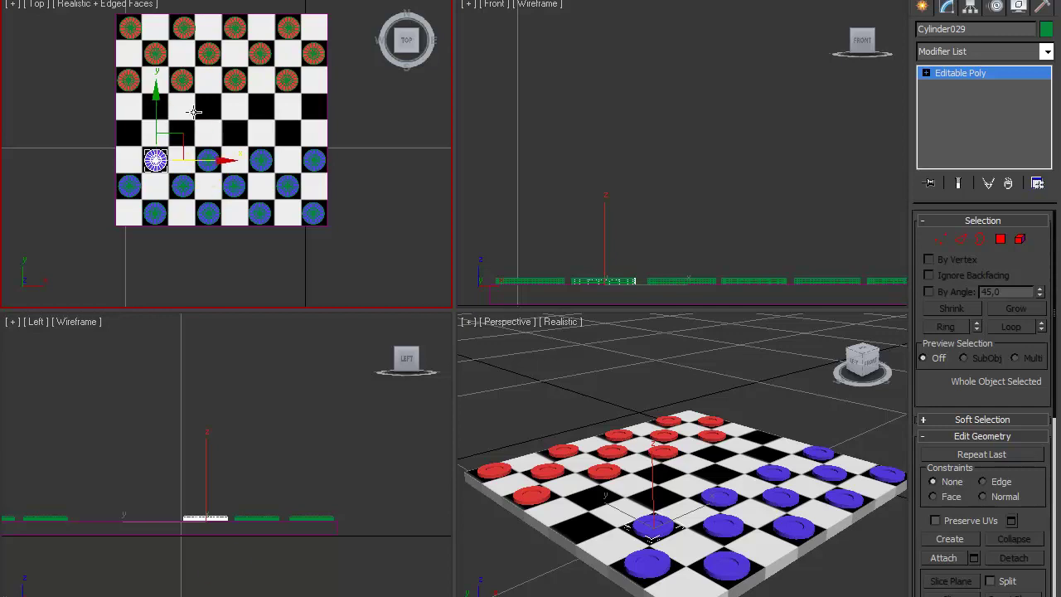
drag(182, 136, 208, 107)
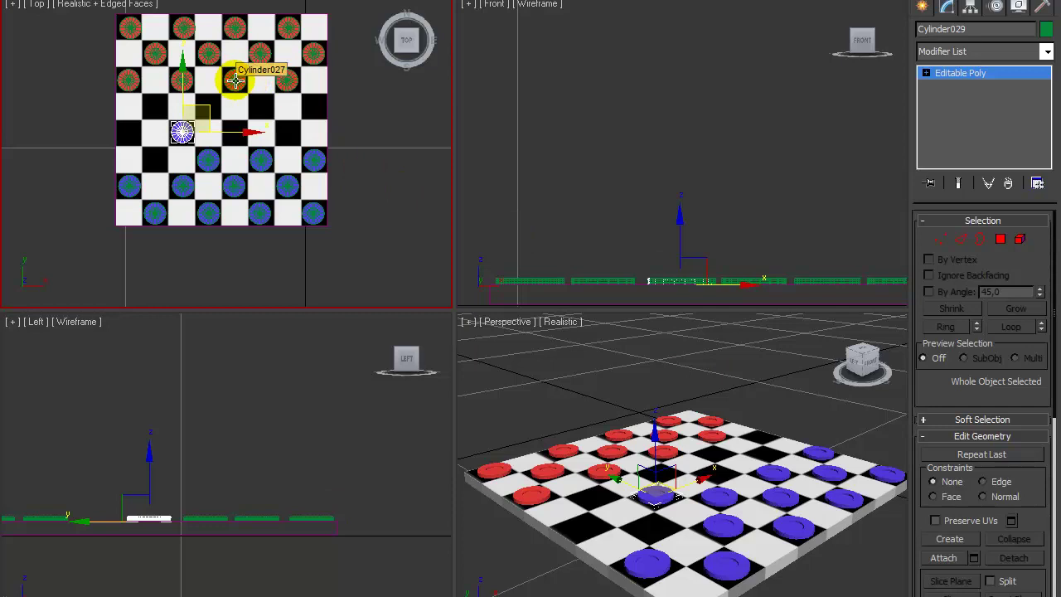
Preview the animation, then key red Cylinder027 one square diagonally down-left beside the blue piece
click(235, 80)
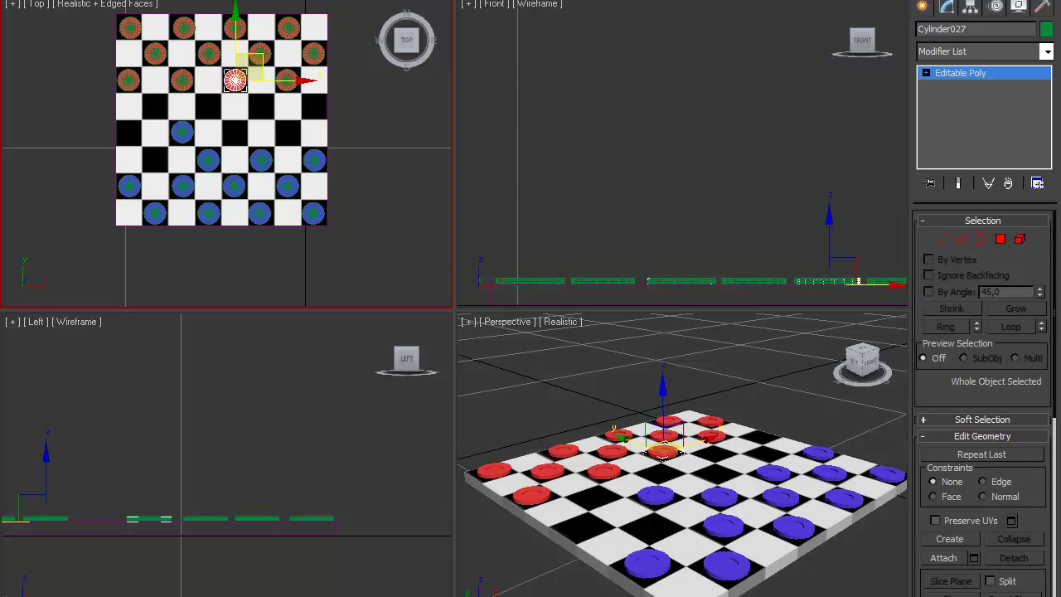
key(slash)
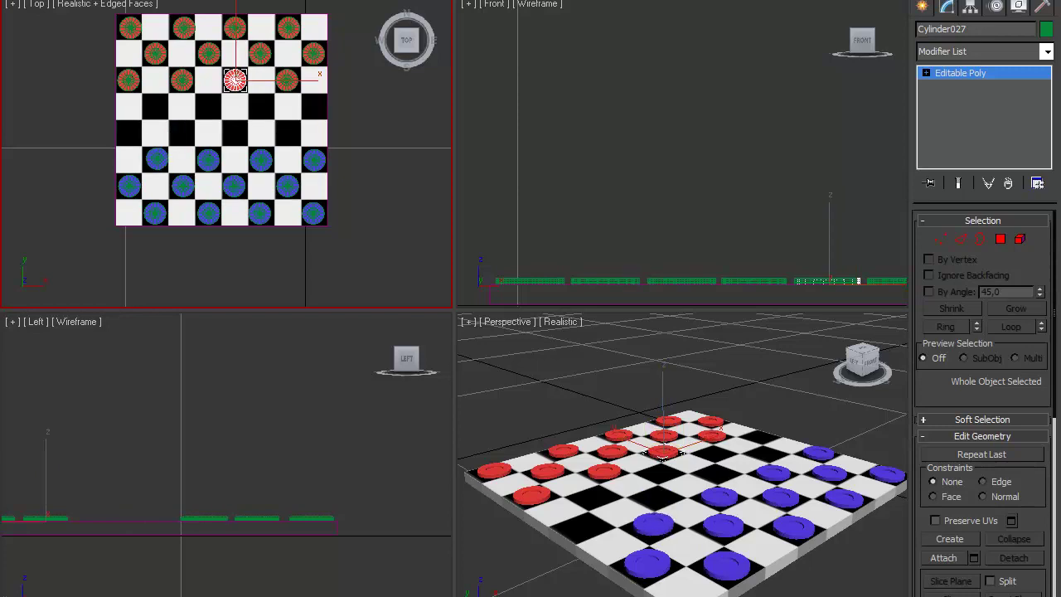
key(slash)
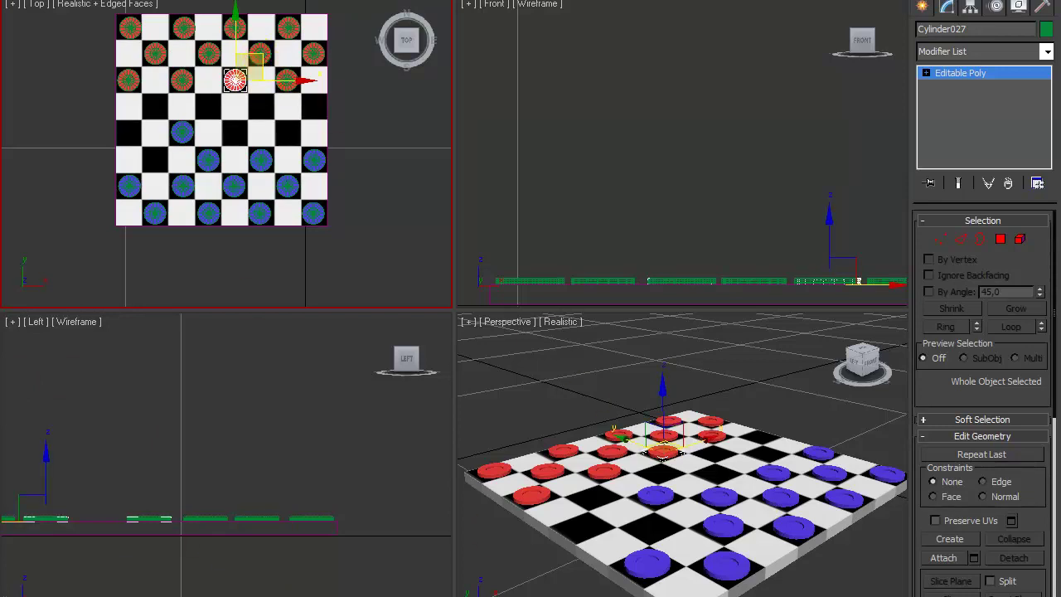
click(273, 60)
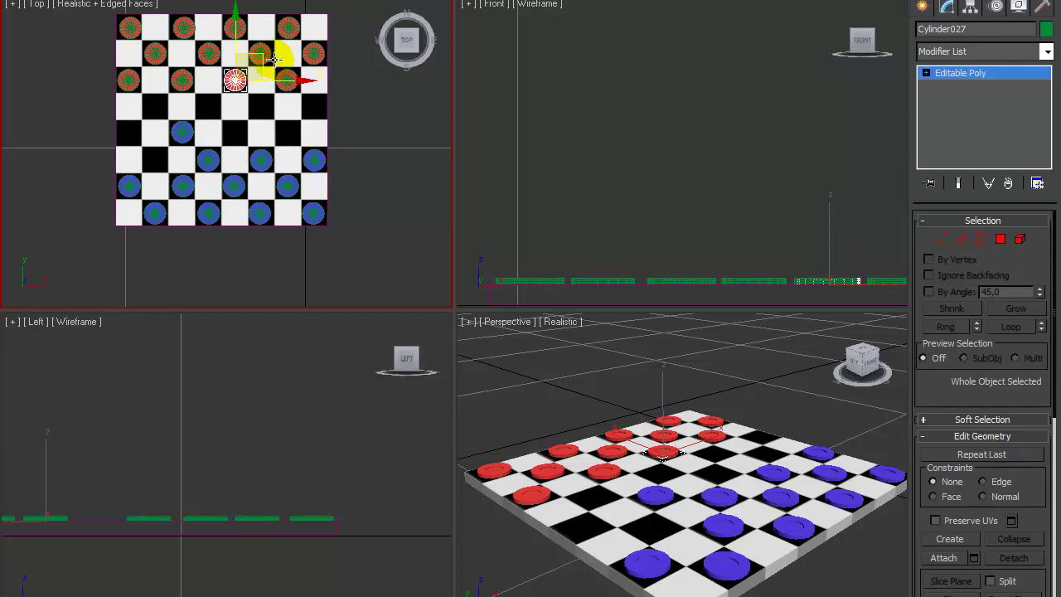
drag(273, 59, 235, 82)
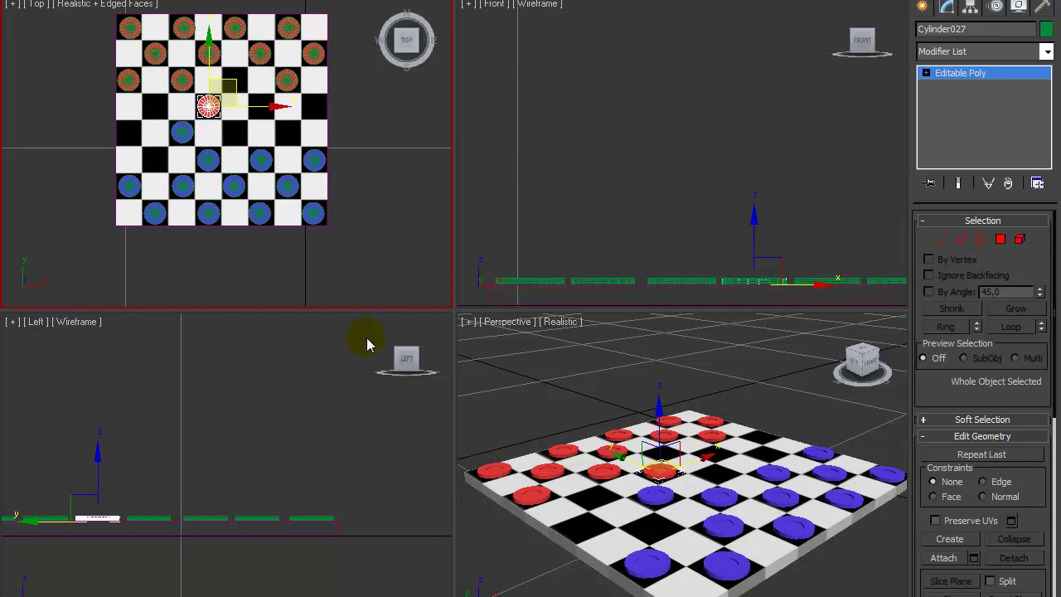
click(182, 131)
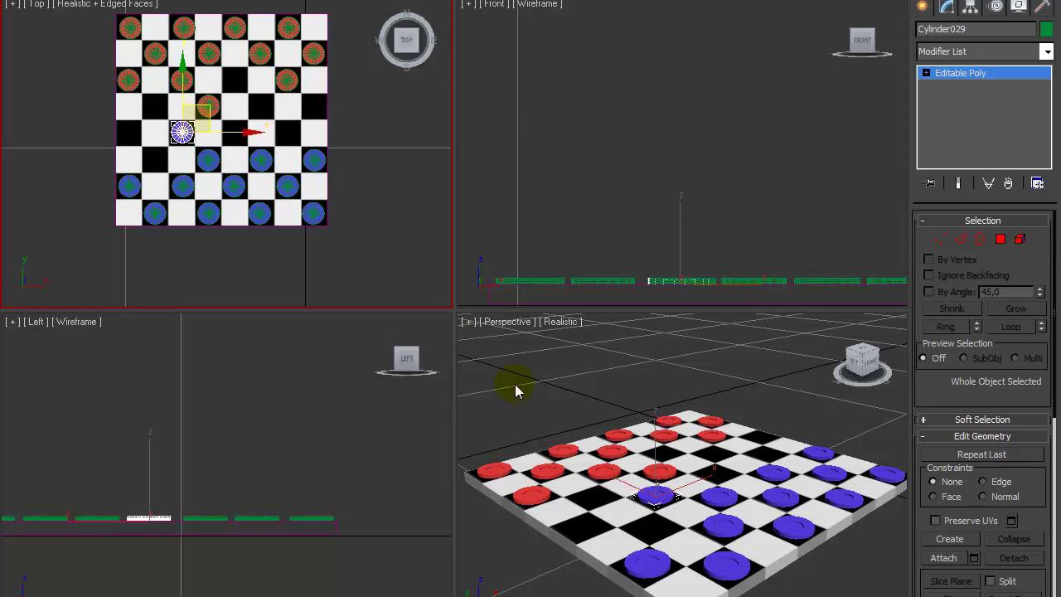
Key Cylinder029 jumping over the red piece and play back the jump in Perspective
drag(217, 114, 258, 56)
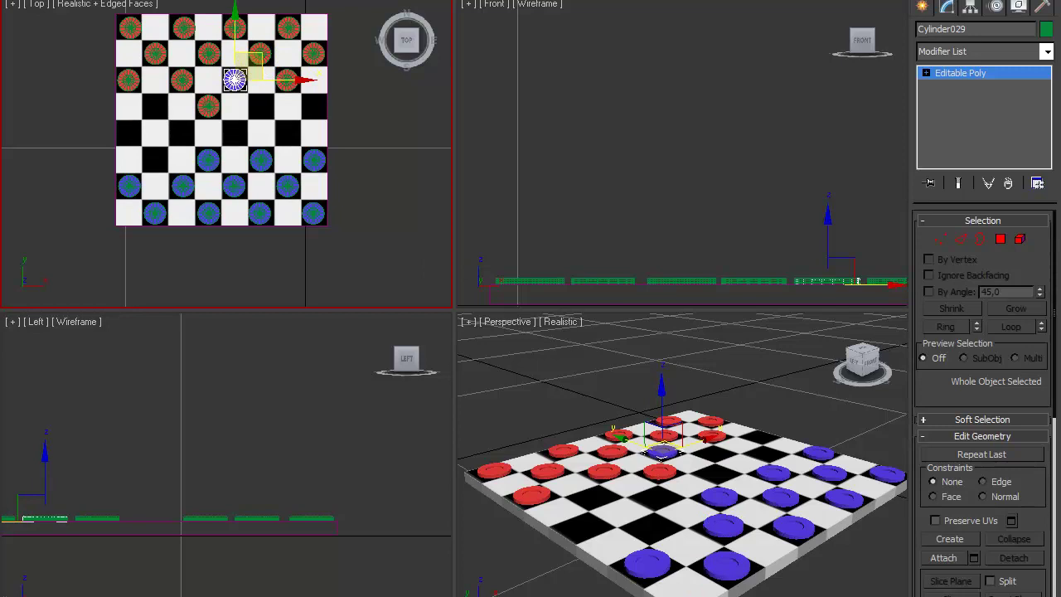
click(783, 397)
key(/)
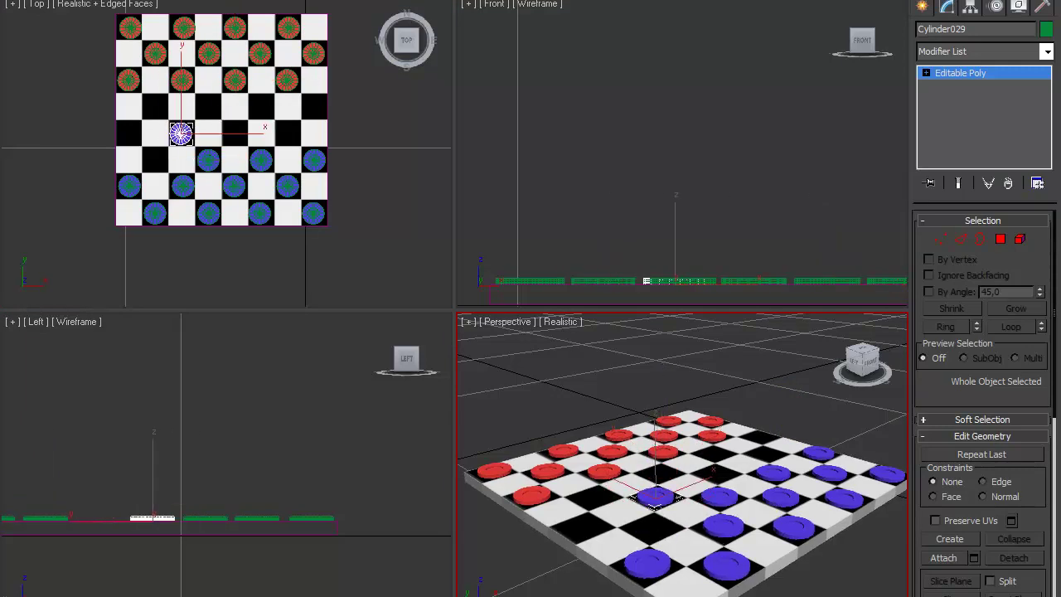
key(w)
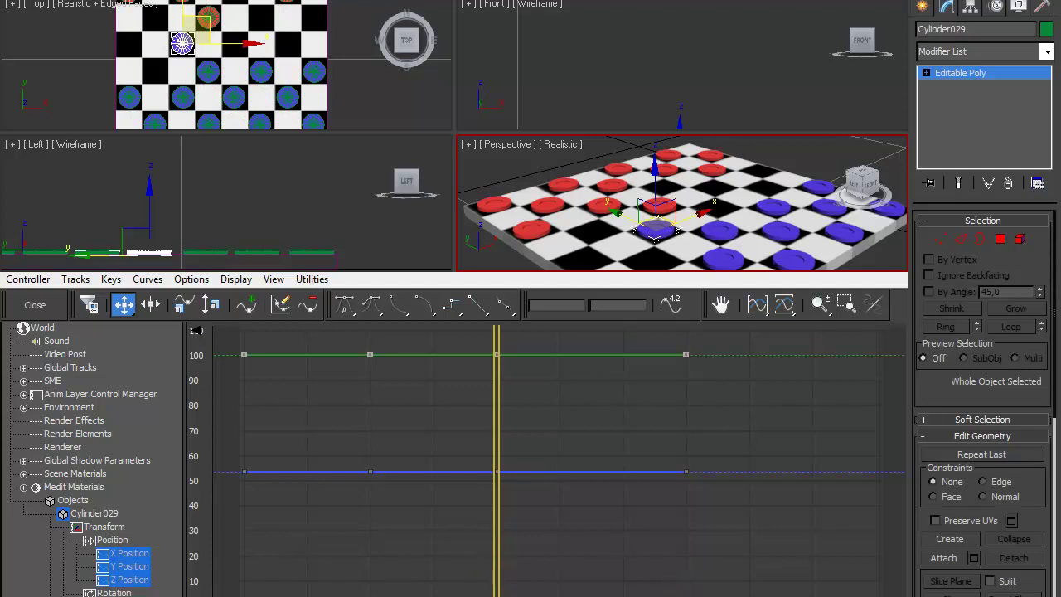
Add a Z Position key at frame 55 and raise it to 13.8 for an arcing jump
click(128, 579)
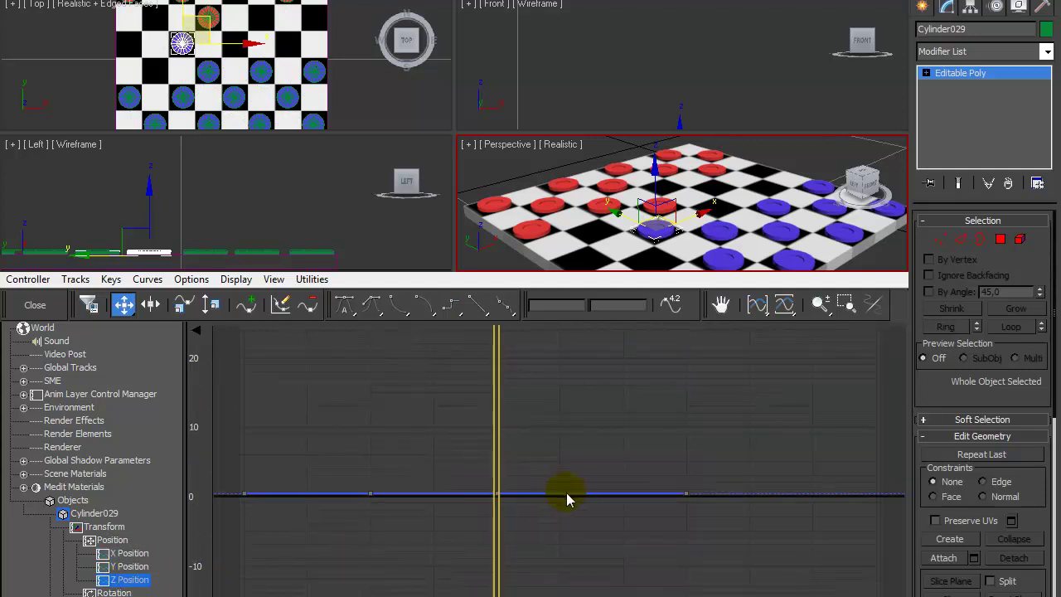
click(251, 306)
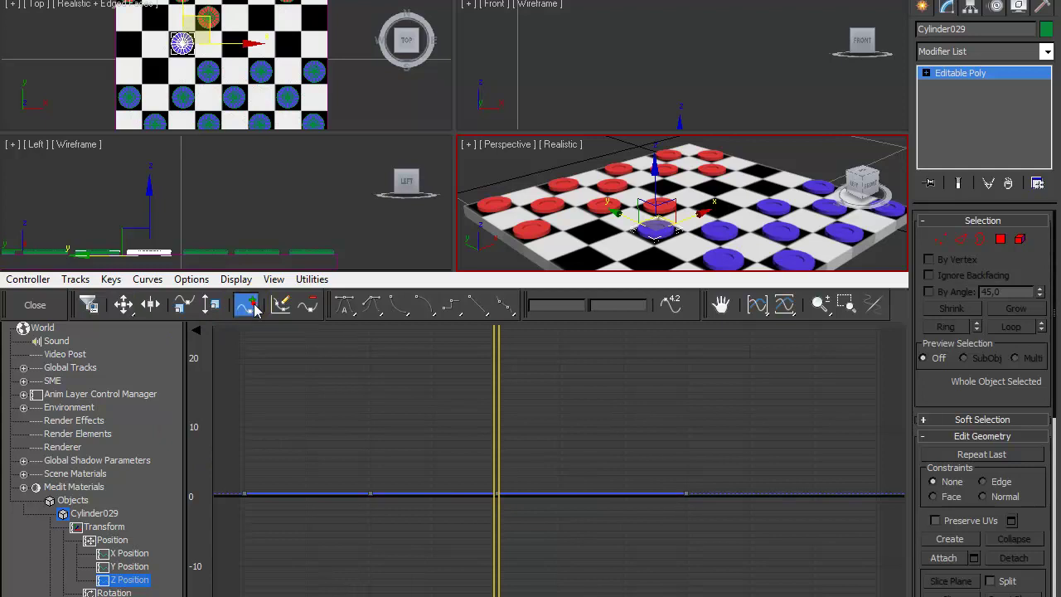
click(586, 492)
double_click(548, 305)
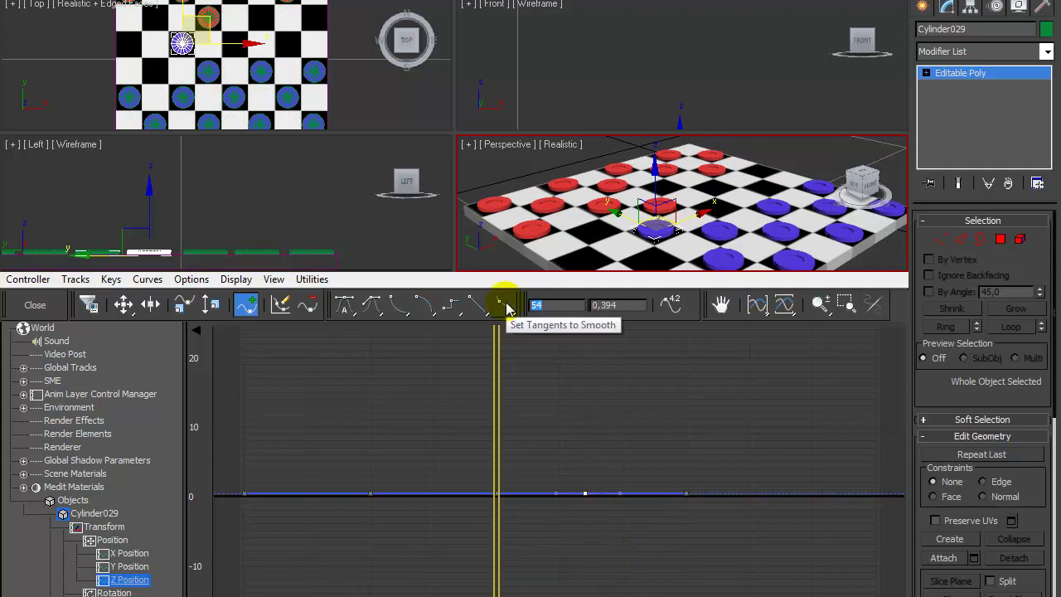
text(5)
key(Return)
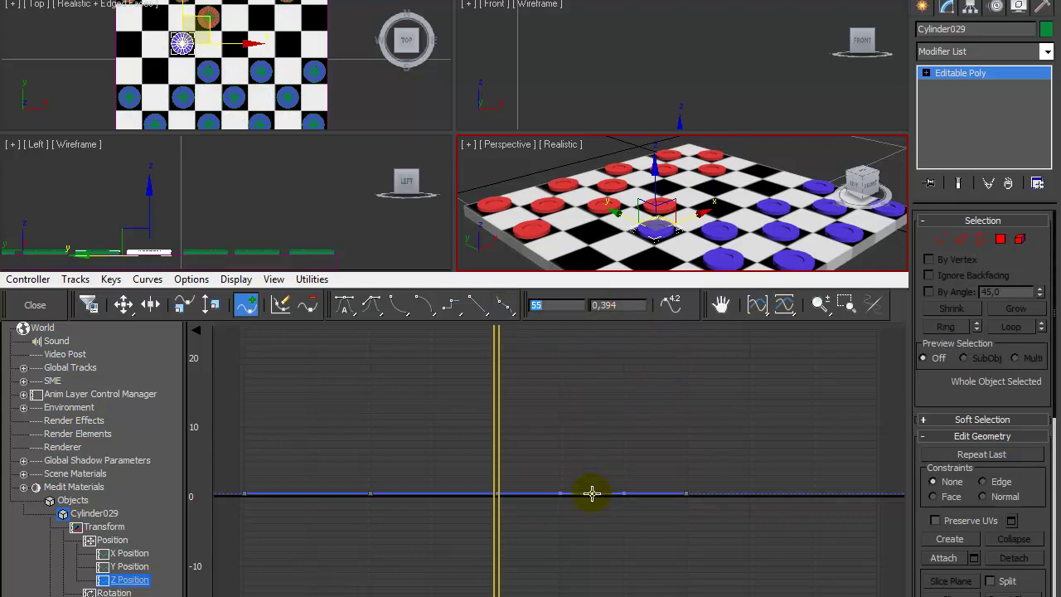
drag(592, 493, 592, 402)
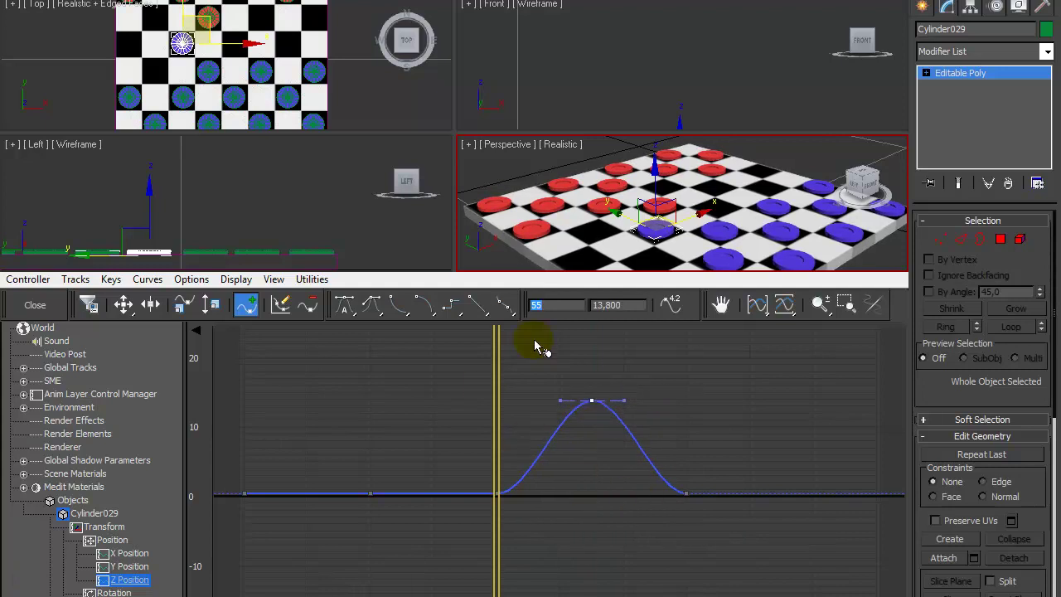
click(37, 305)
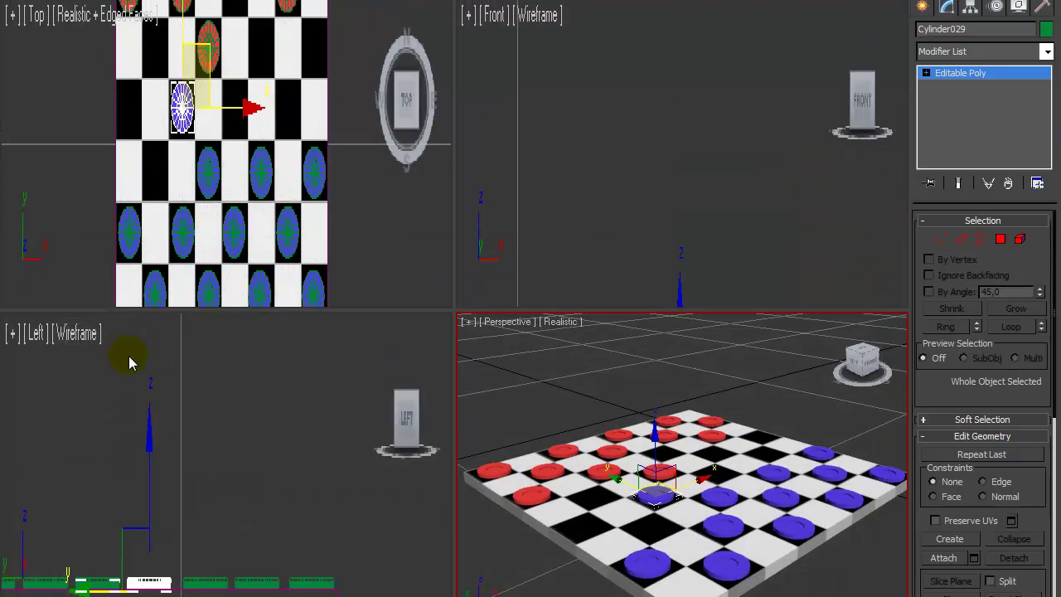
Lower the Z Position peak key to about 2.989 near frame 56, then show the rotation curve
key(slash)
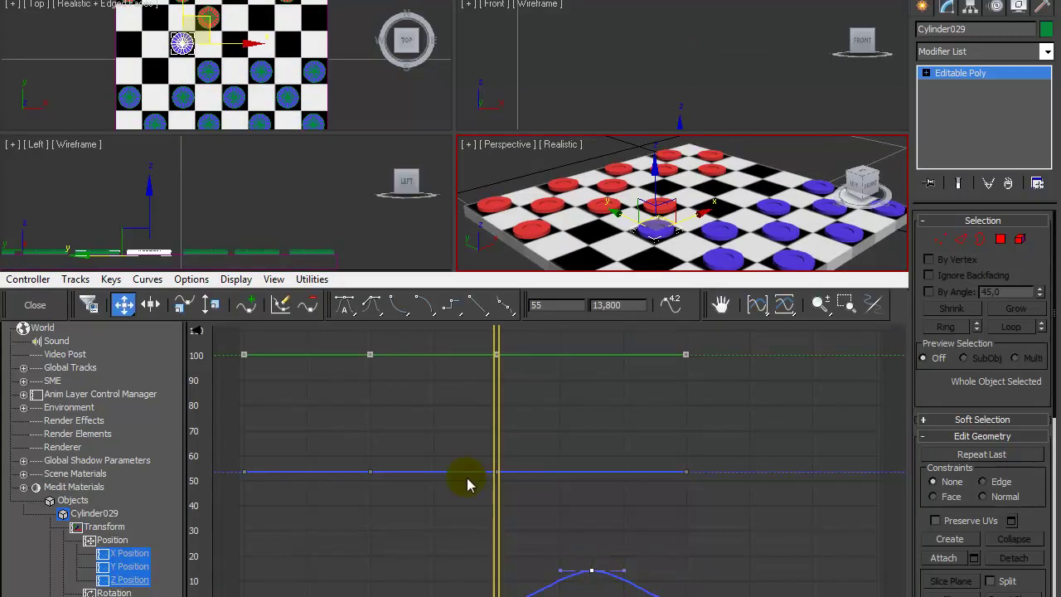
drag(592, 572, 592, 591)
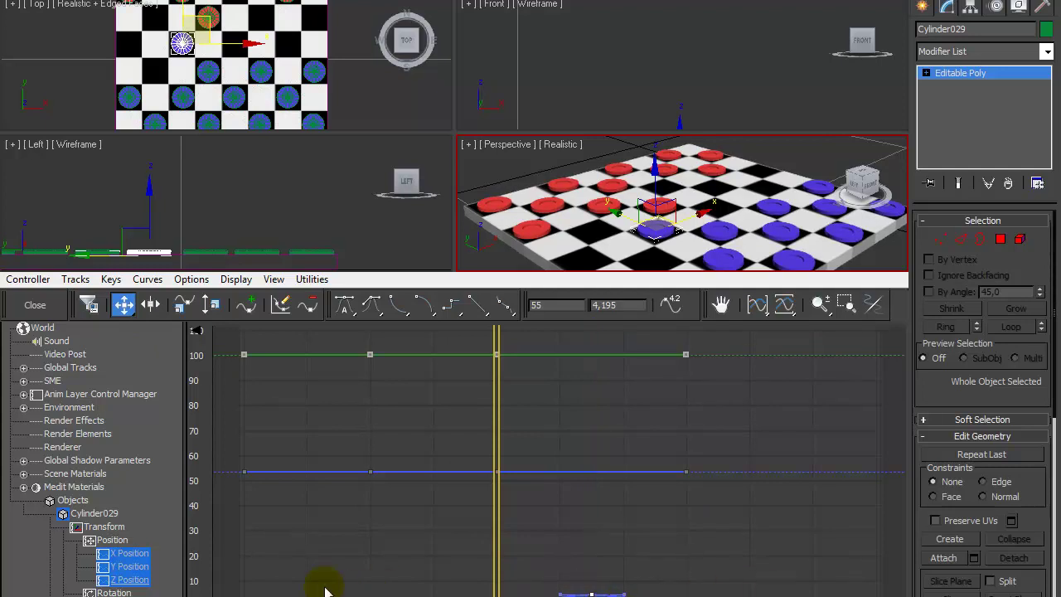
click(130, 579)
drag(591, 353, 592, 444)
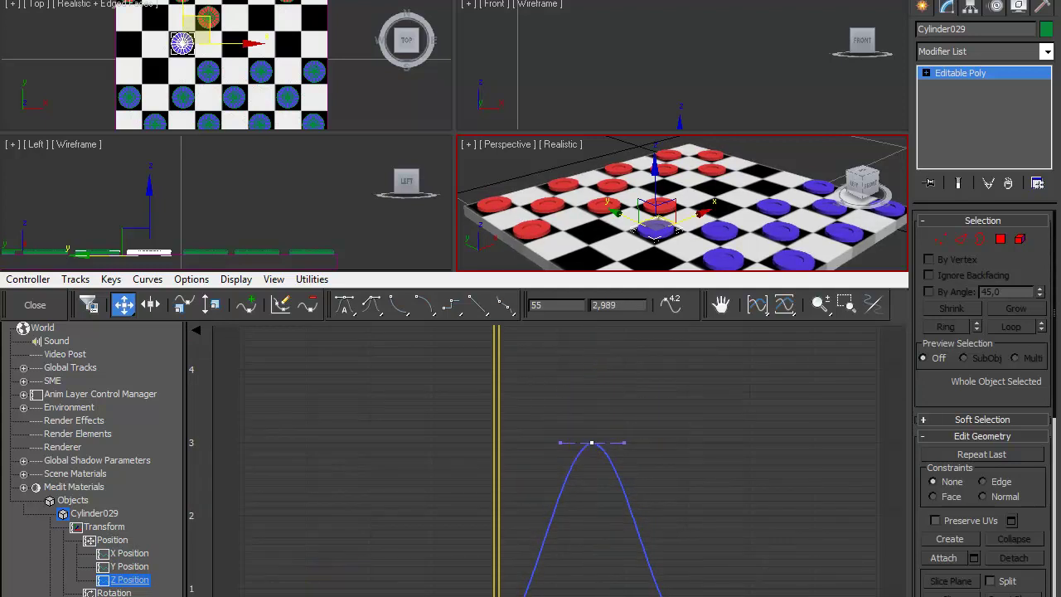
click(116, 591)
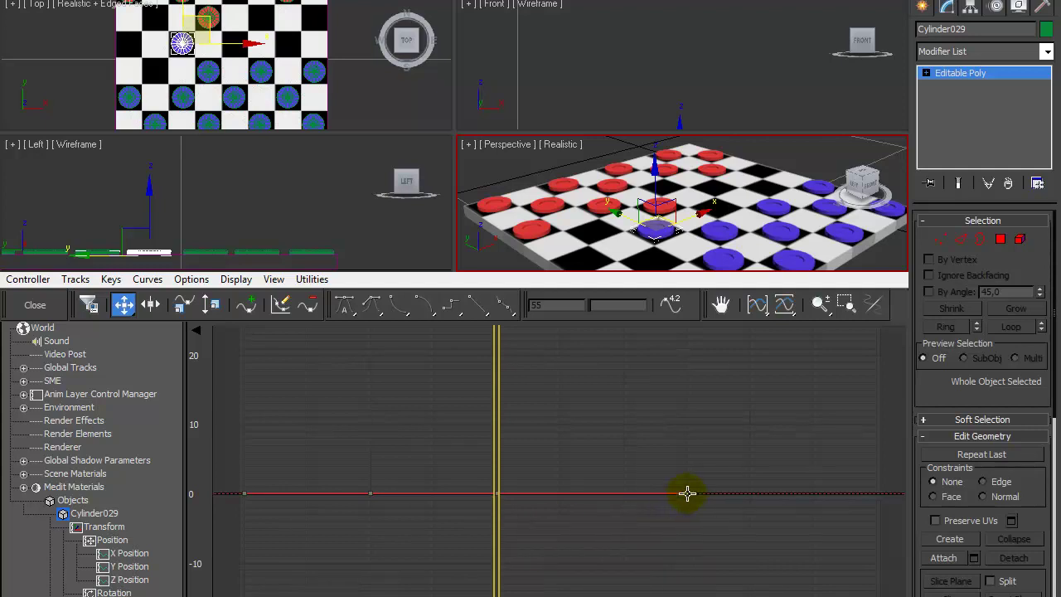
Add a rotation key at frame 70 with value 720 so the piece spins
click(687, 493)
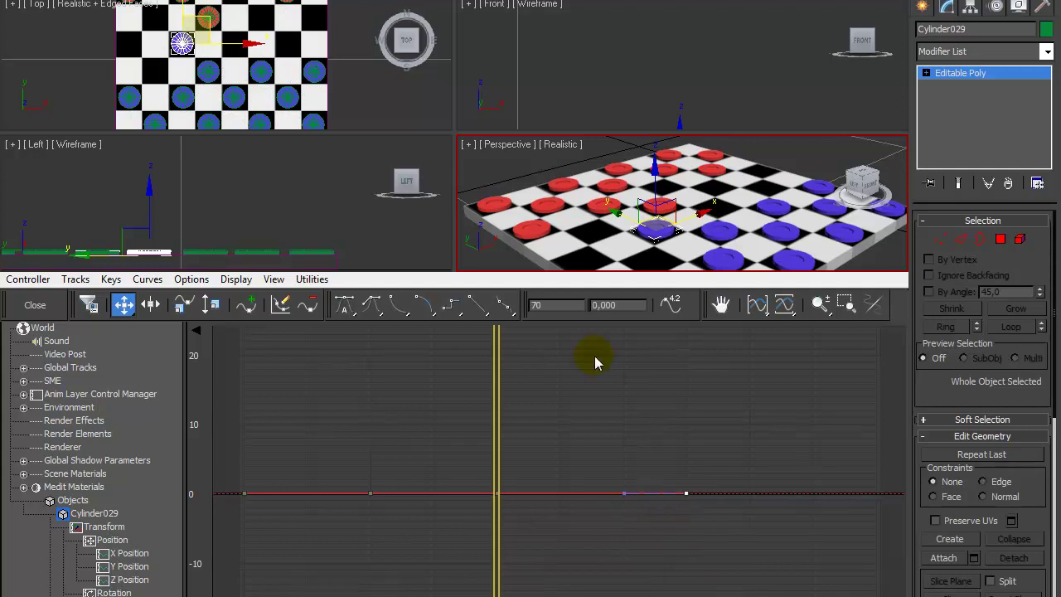
double_click(633, 305)
text(72)
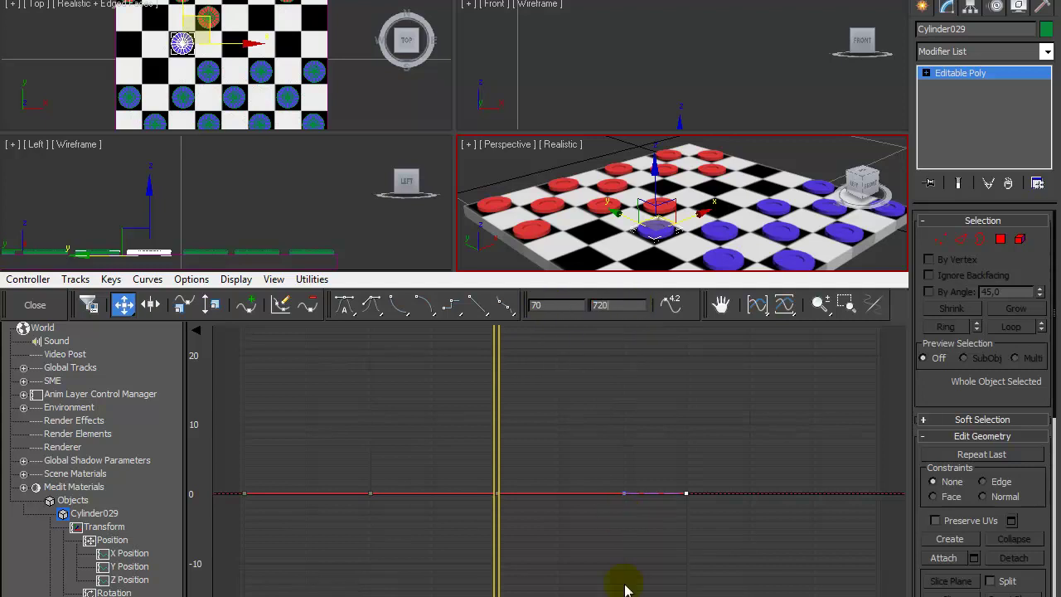
text(0)
key(Return)
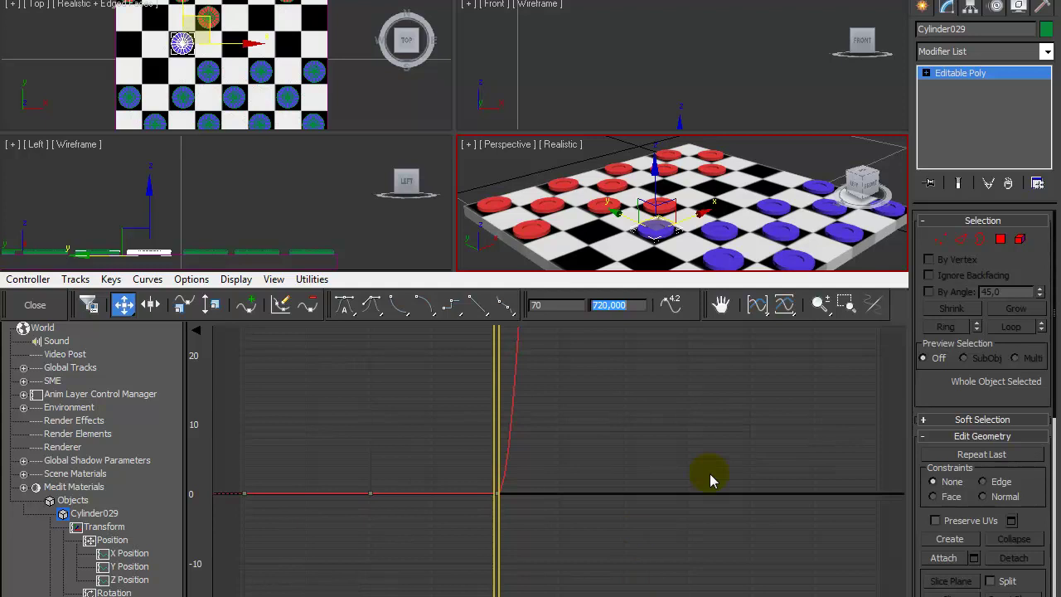
click(34, 305)
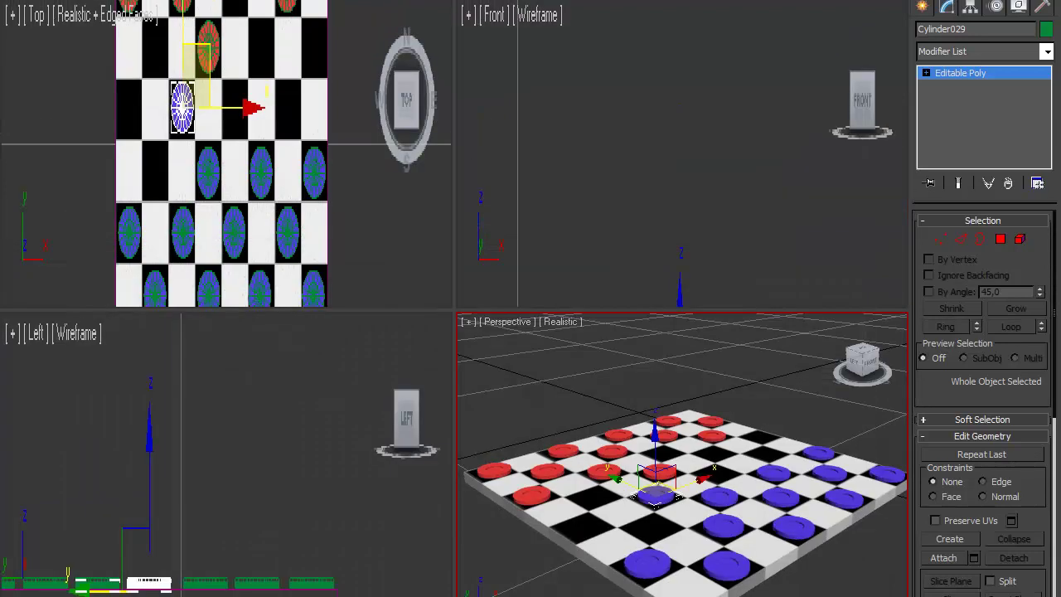
Preview the spinning hop, then select the red piece Cylinder027
key(/)
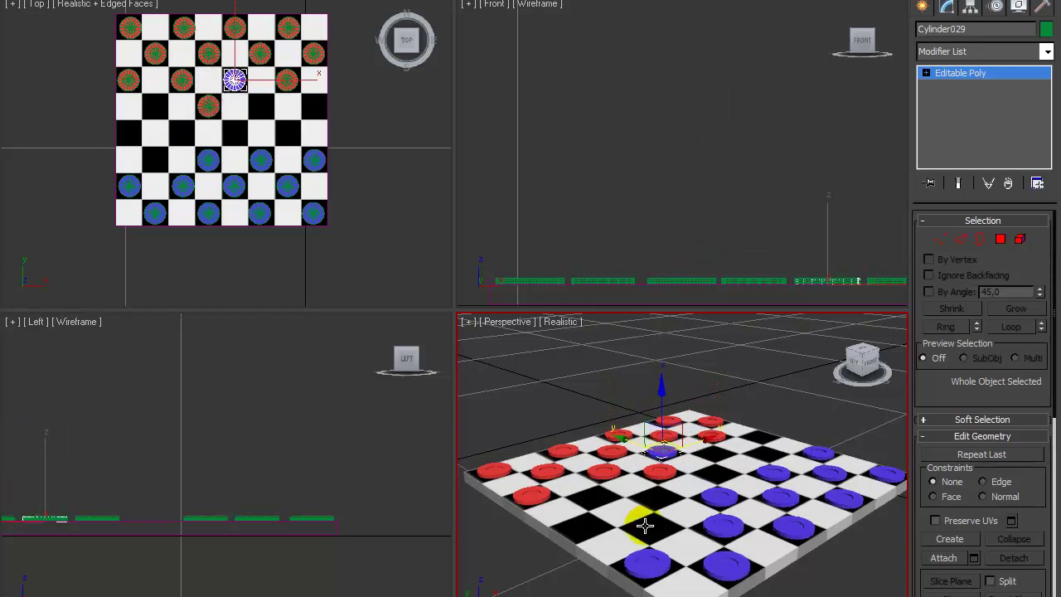
click(661, 474)
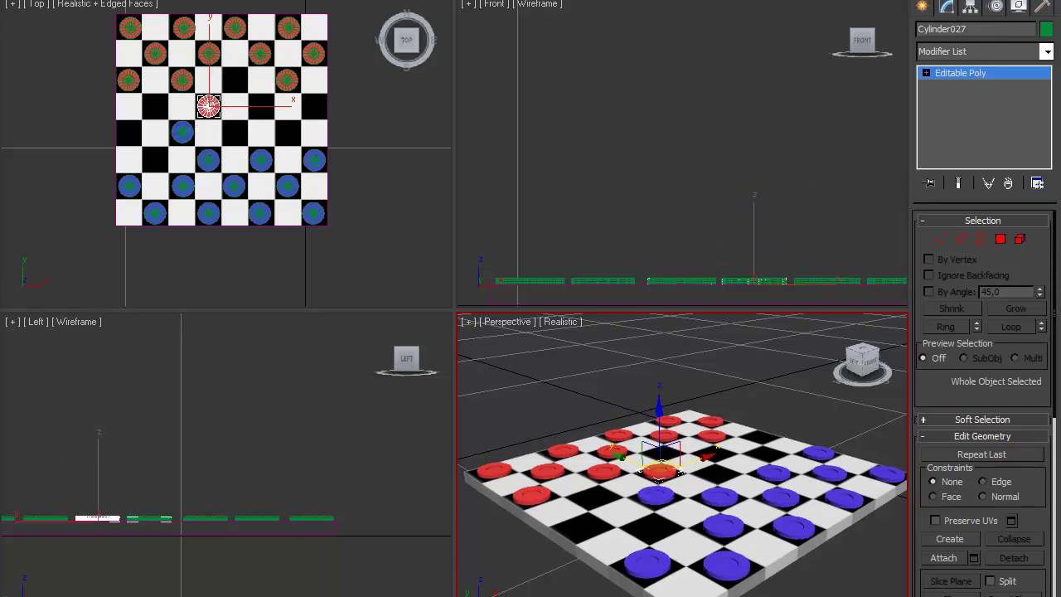
click(653, 470)
Open the Slate Material Editor and clone red Material #29 into Material #31
key(m)
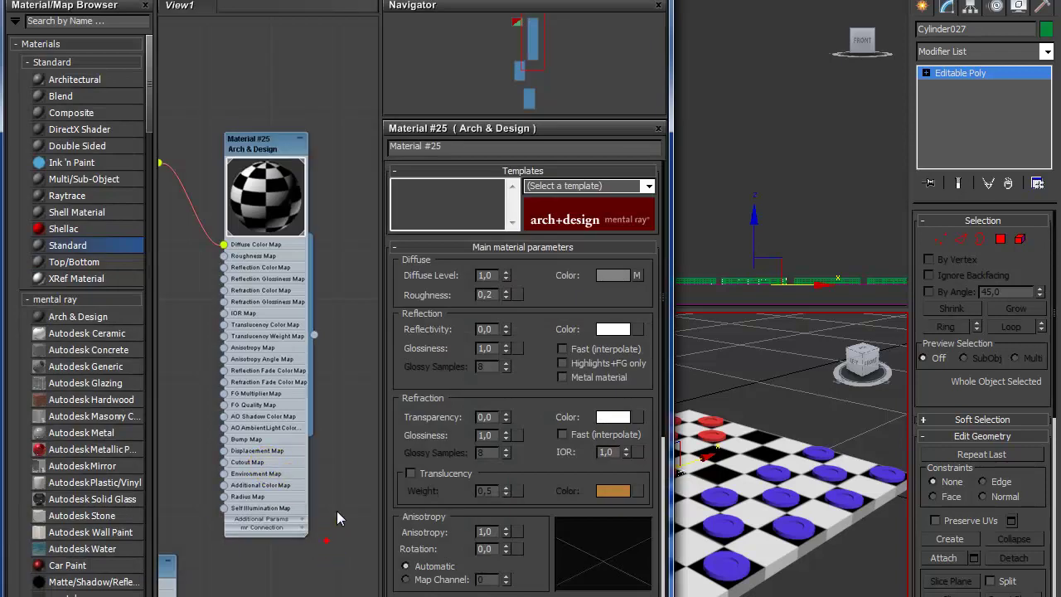
scroll(337, 510, down, 3)
scroll(342, 460, up, 1)
scroll(269, 538, up, 2)
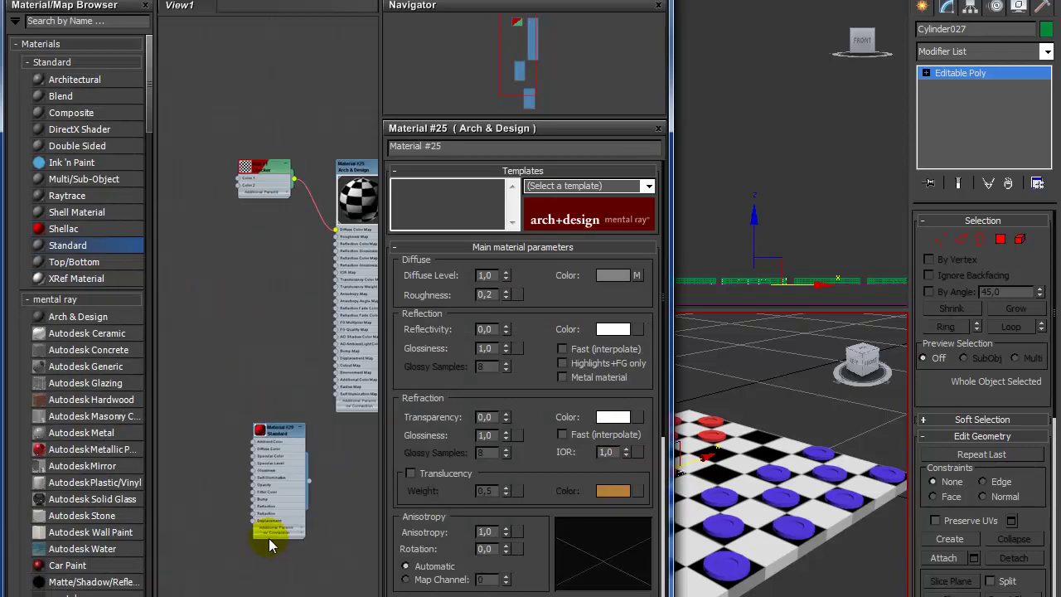
click(281, 436)
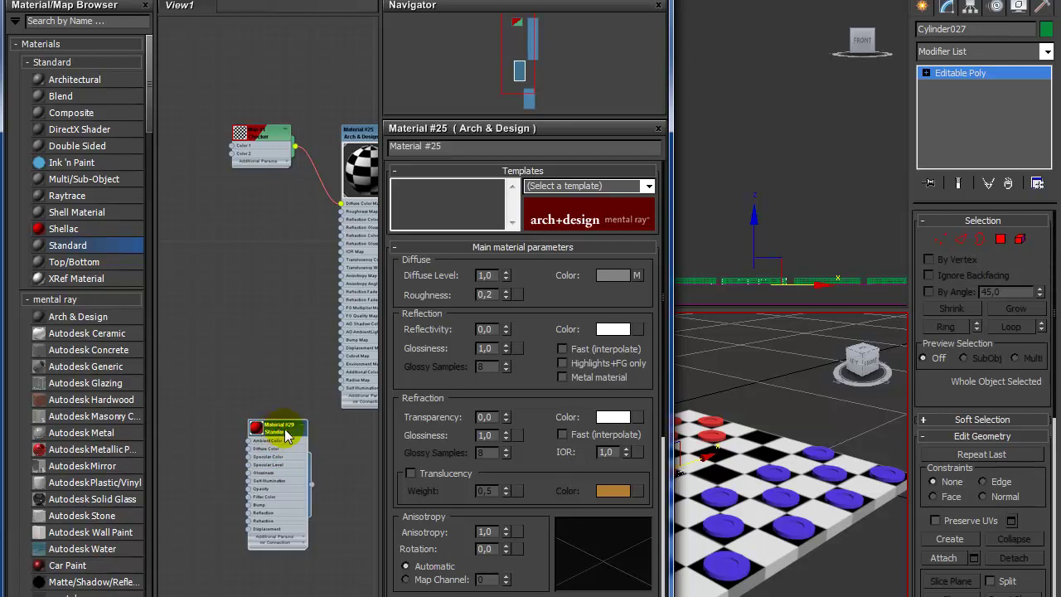
shift+drag(291, 437, 352, 471)
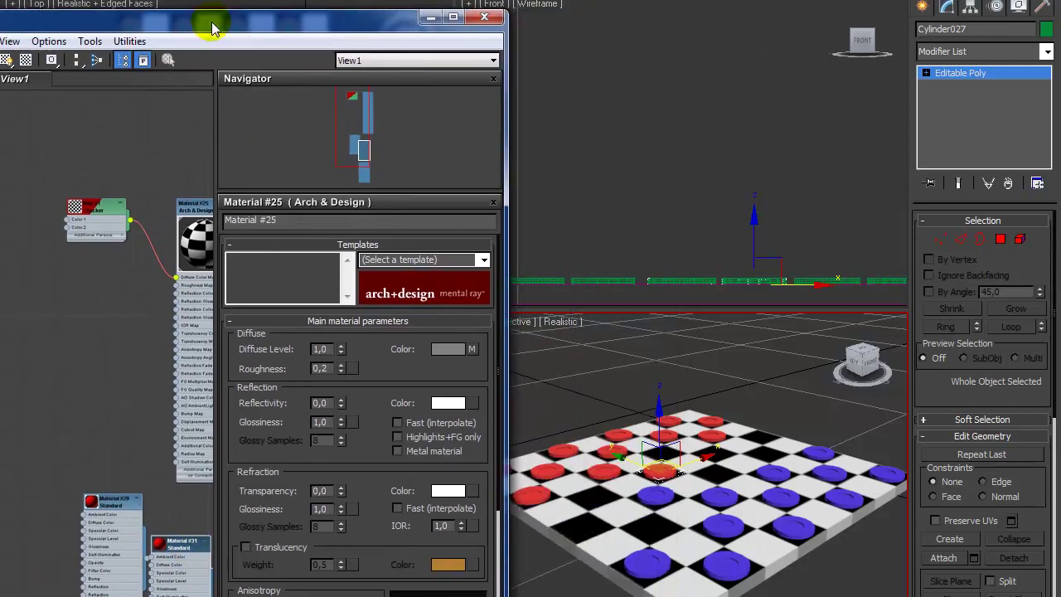
drag(208, 24, 226, 18)
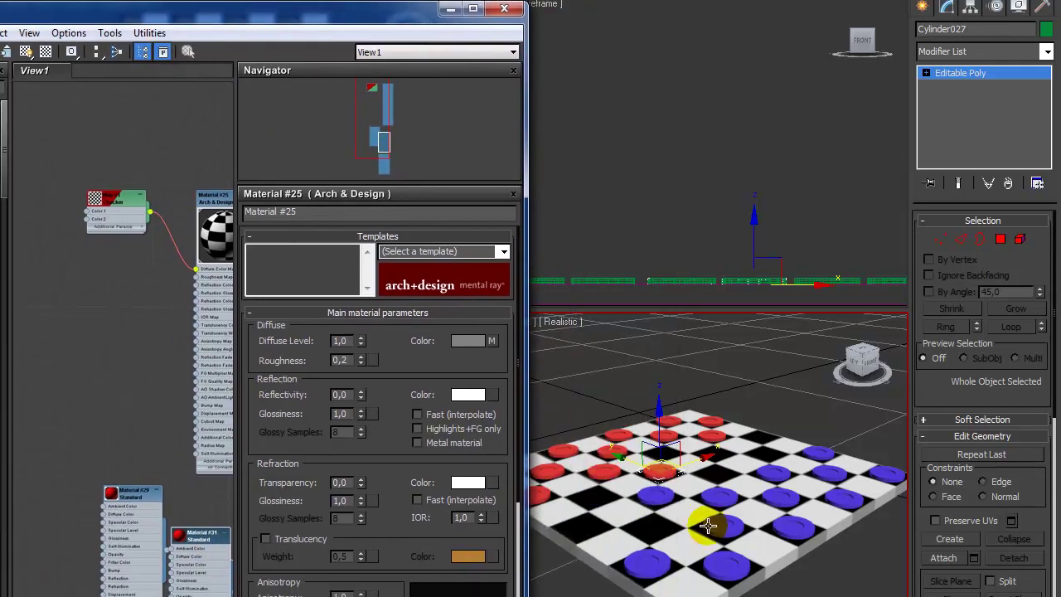
double_click(203, 547)
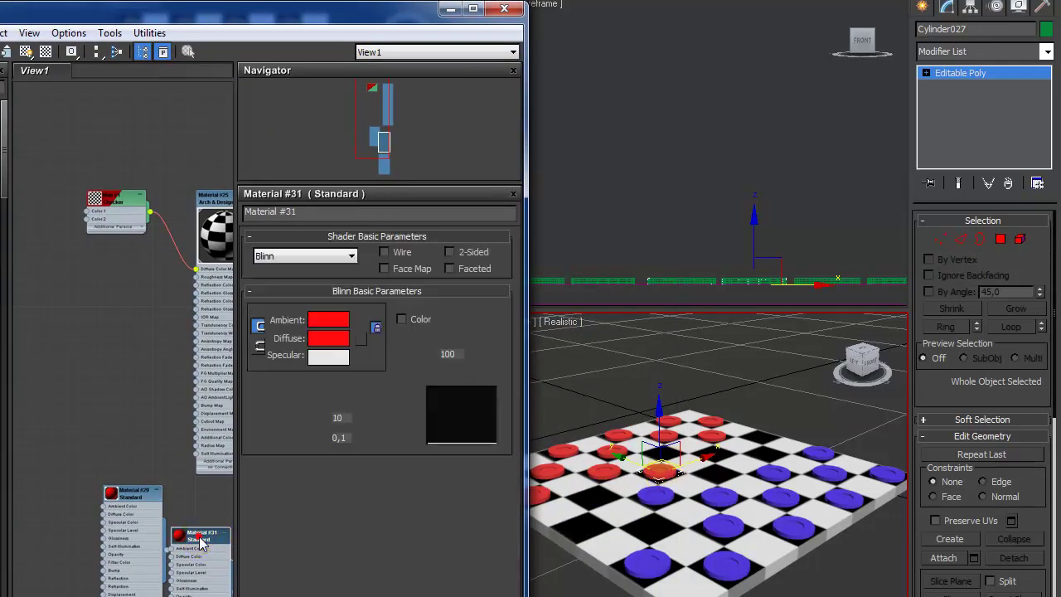
Reposition the editor window and move the Material #31 node higher in the view
drag(184, 10, 255, 13)
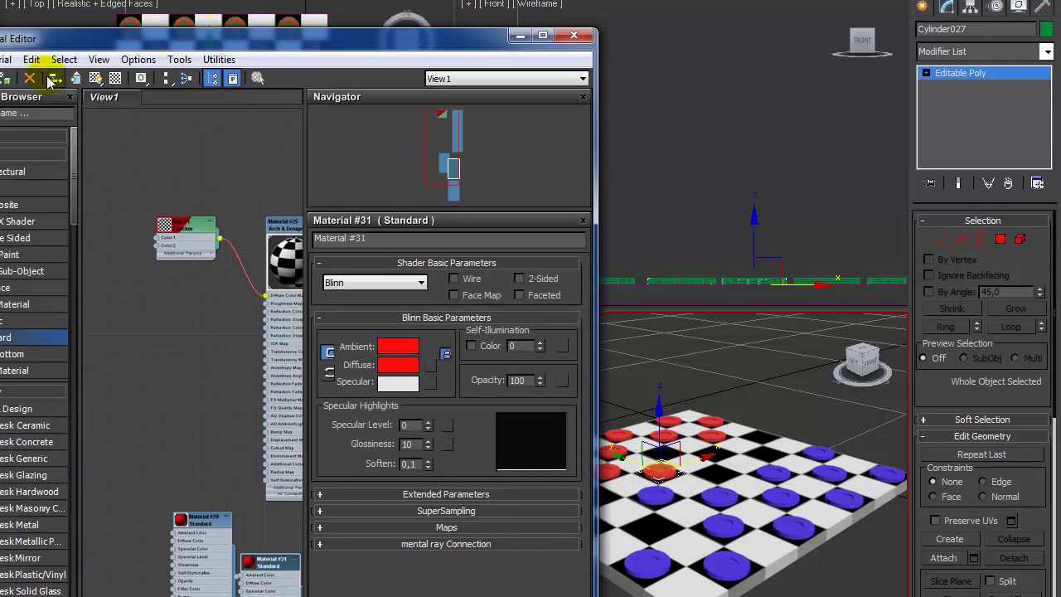
drag(97, 21, 149, 41)
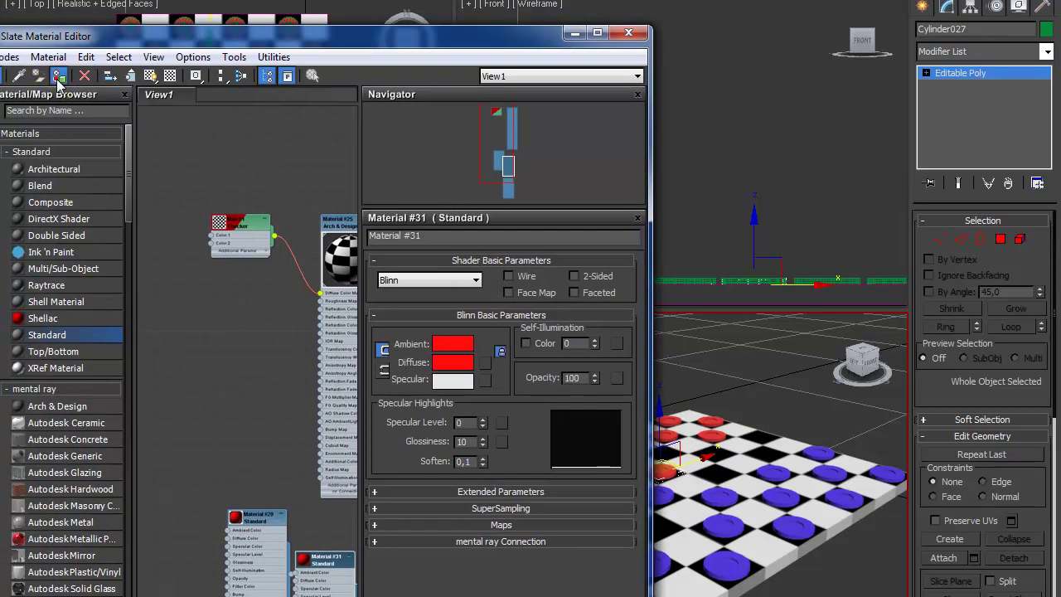
click(571, 39)
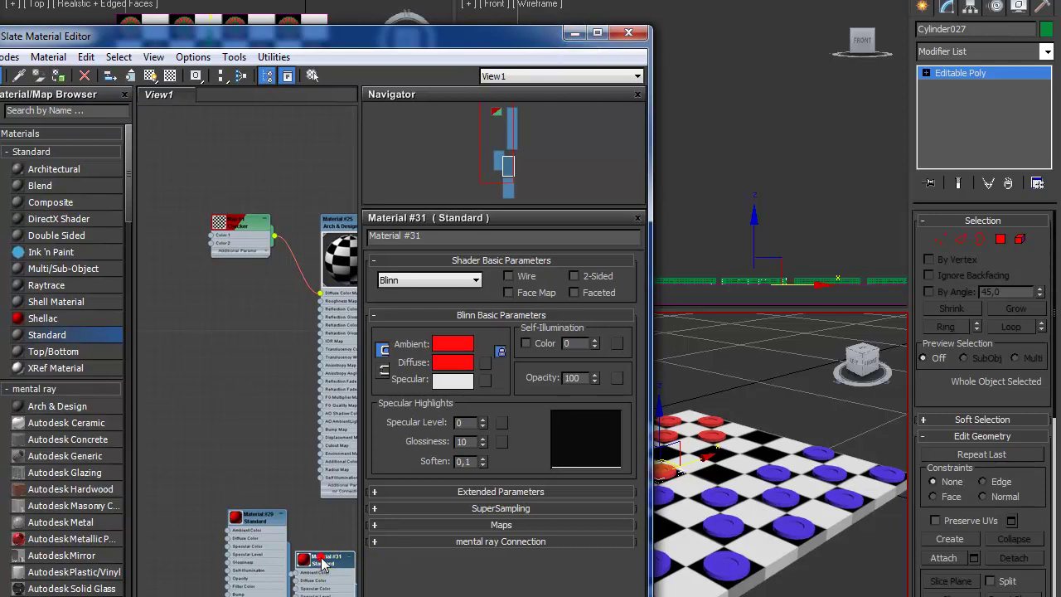
drag(323, 563, 229, 342)
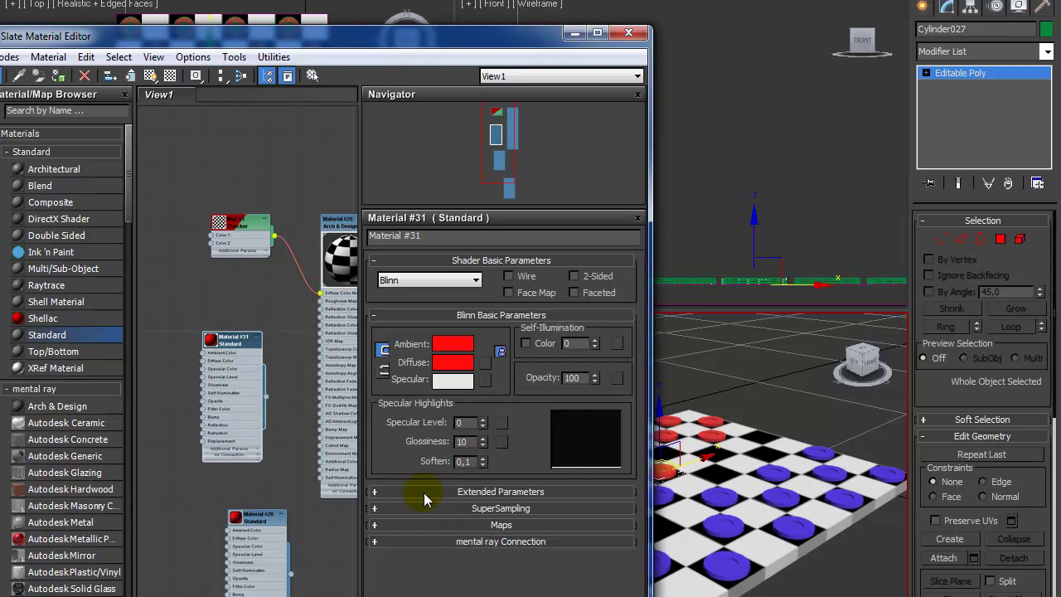
mouse_move(434, 38)
mouse_down()
mouse_move(103, 260)
mouse_move(442, 71)
mouse_move(131, 235)
mouse_up()
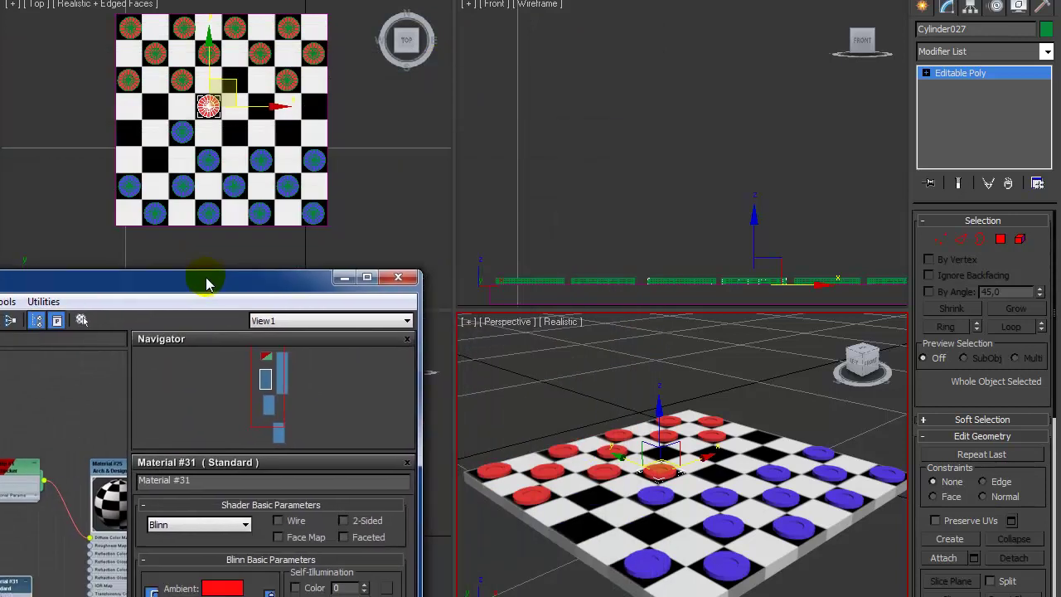
After previewing the hop, set Material #31's Opacity to 0 and minimize the Slate editor
key(/)
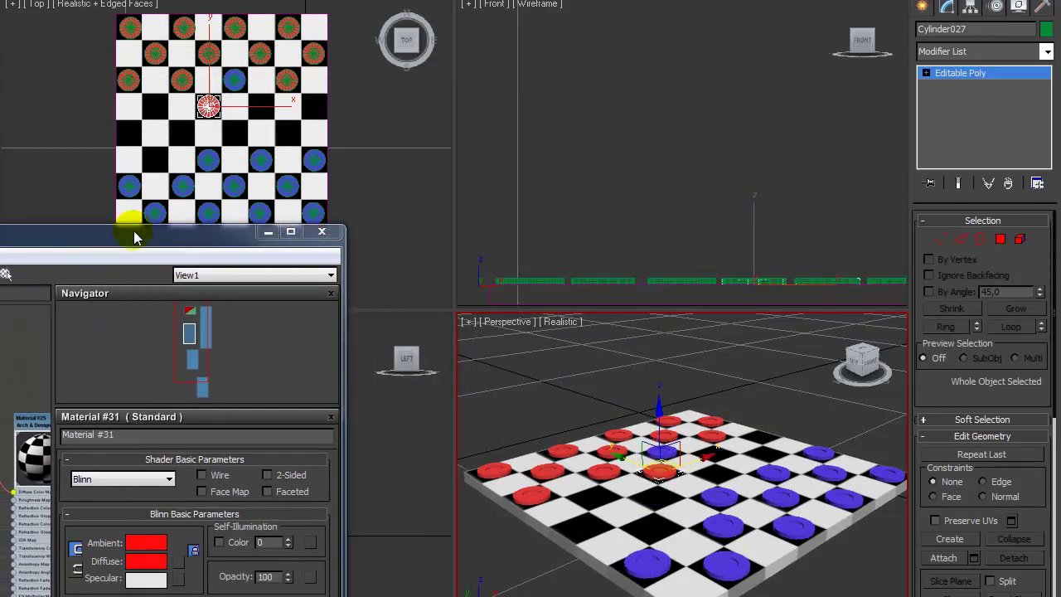
drag(134, 231, 480, 101)
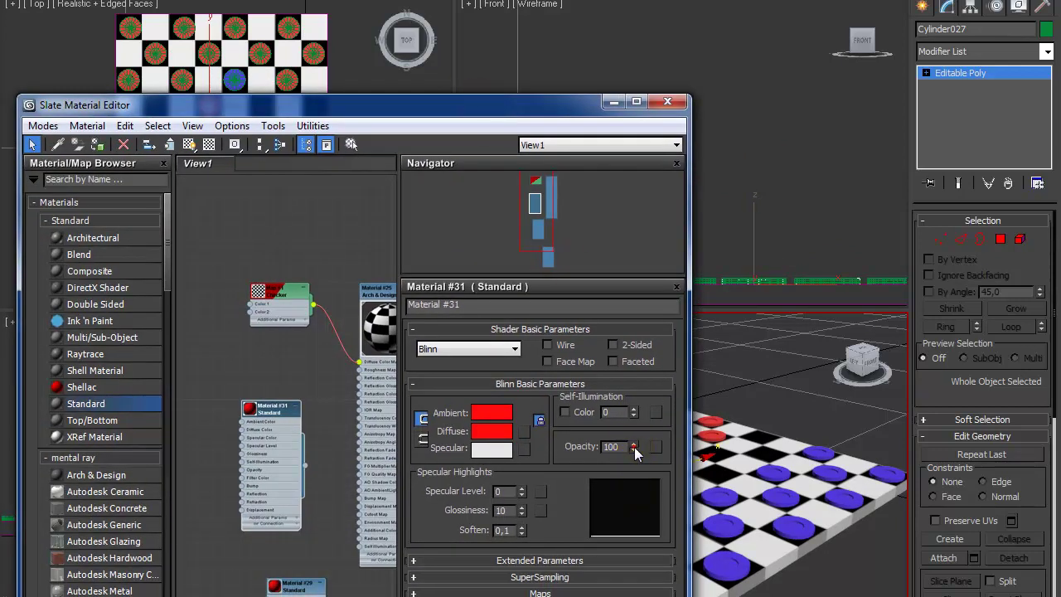
right_click(634, 447)
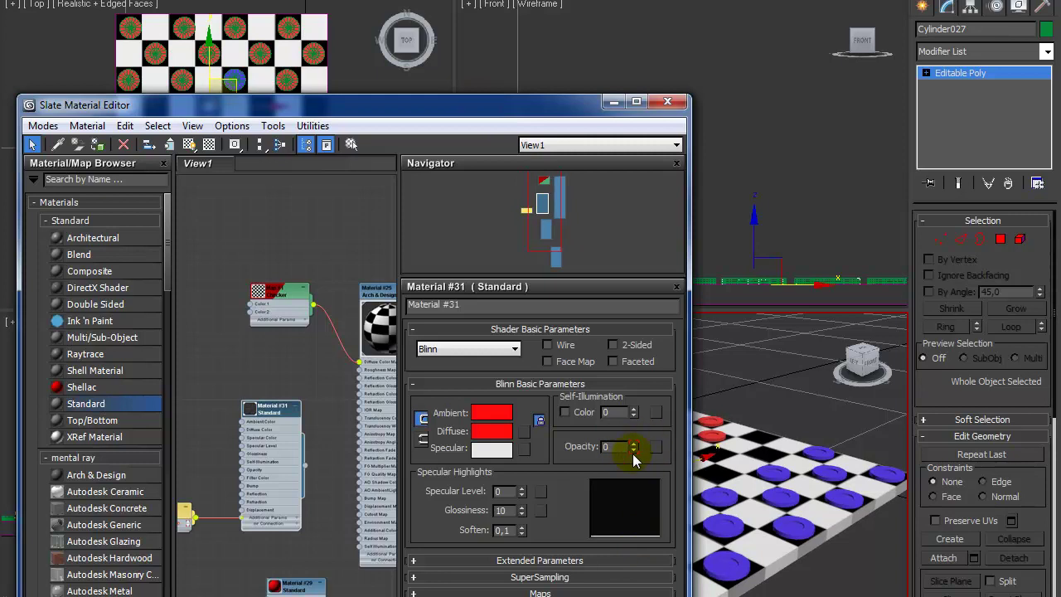
click(613, 103)
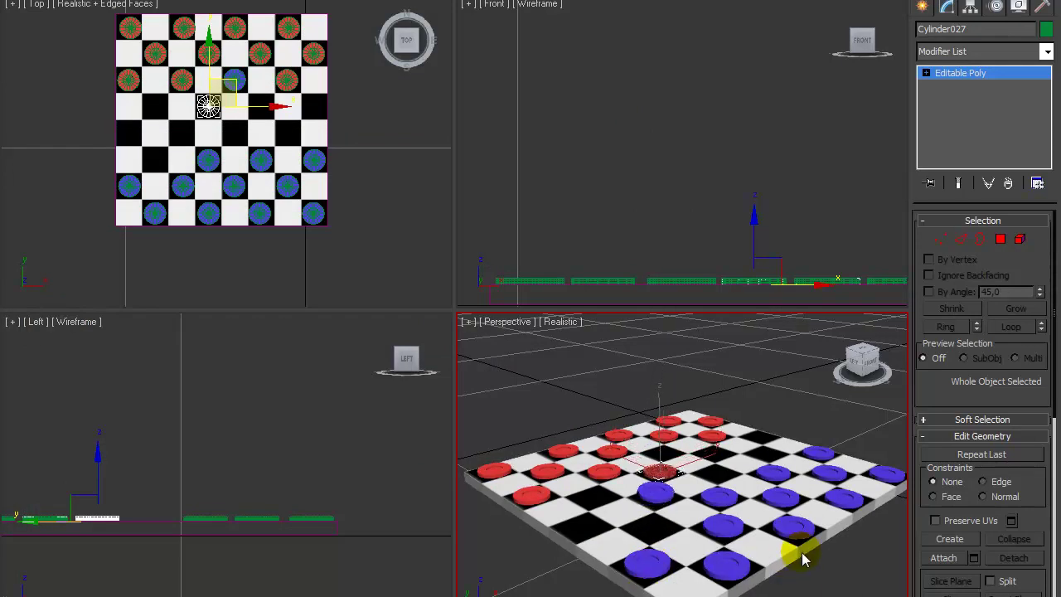
Play the animation twice to review blue Cylinder029 jumping over red Cylinder027 as it fades
key(x)
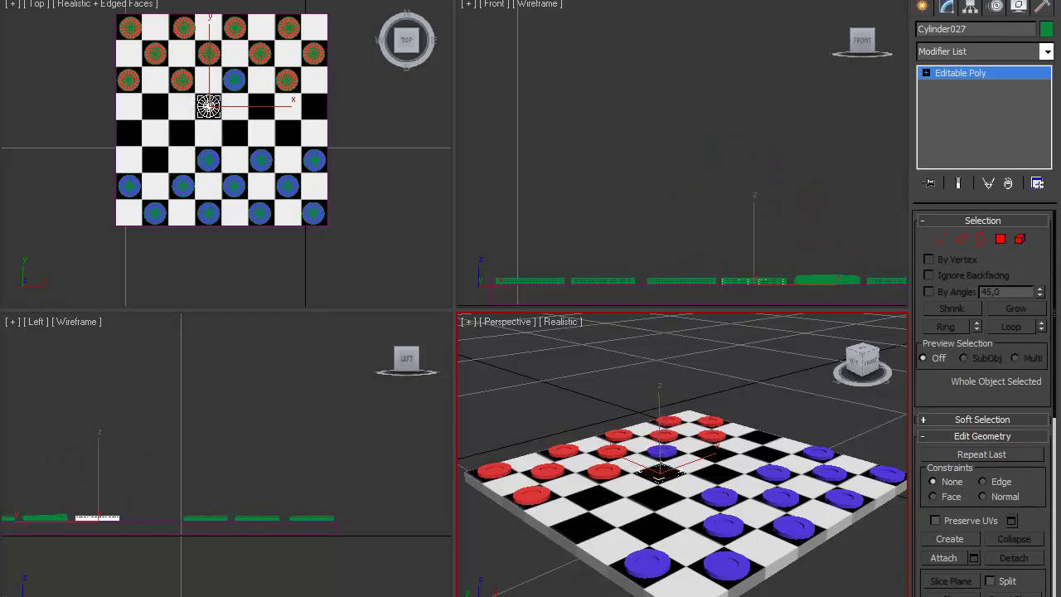
key(/)
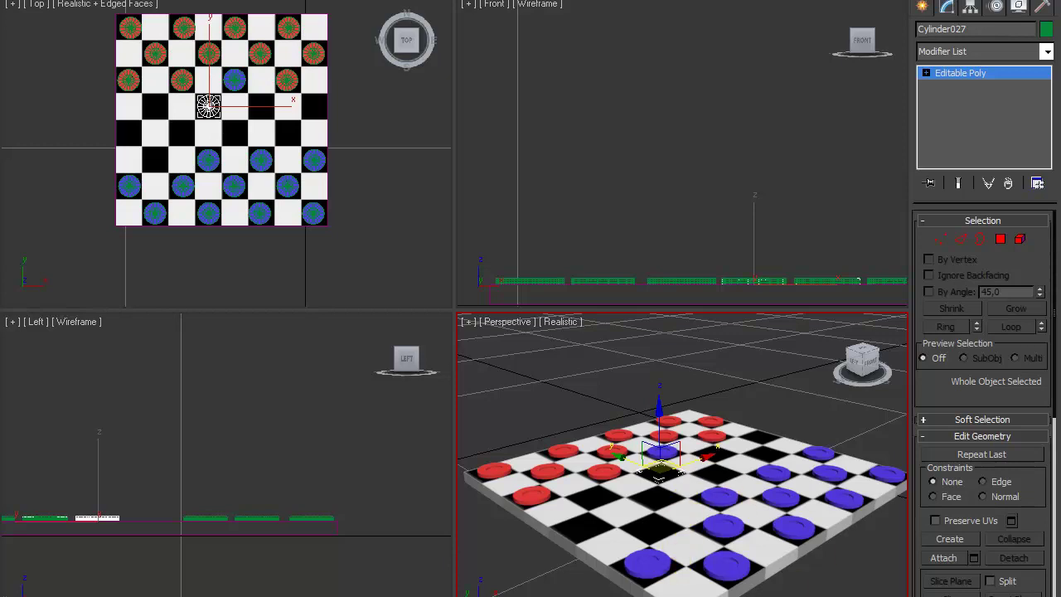
key(/)
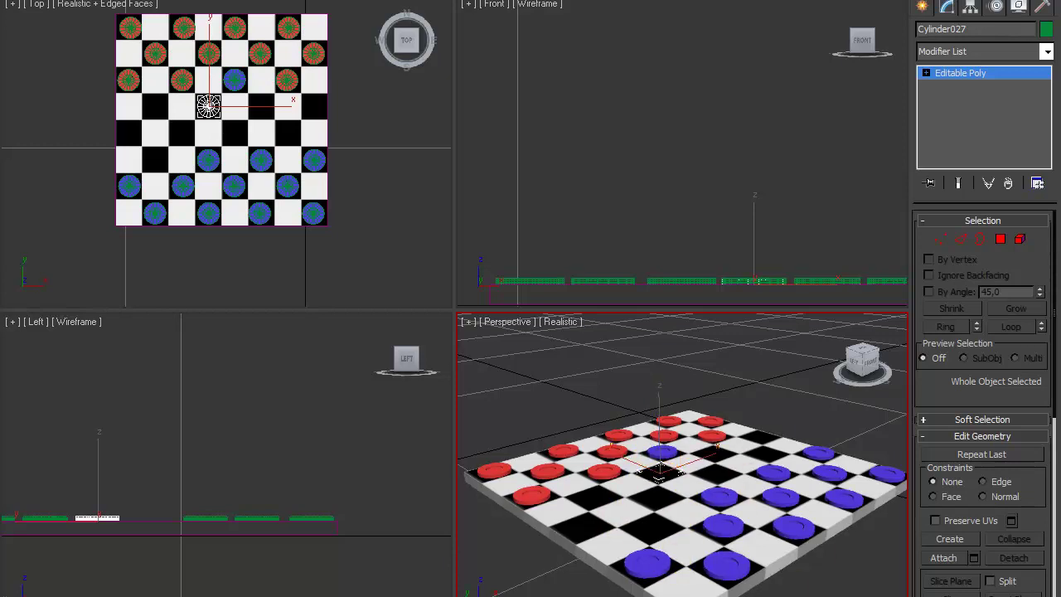
key(/)
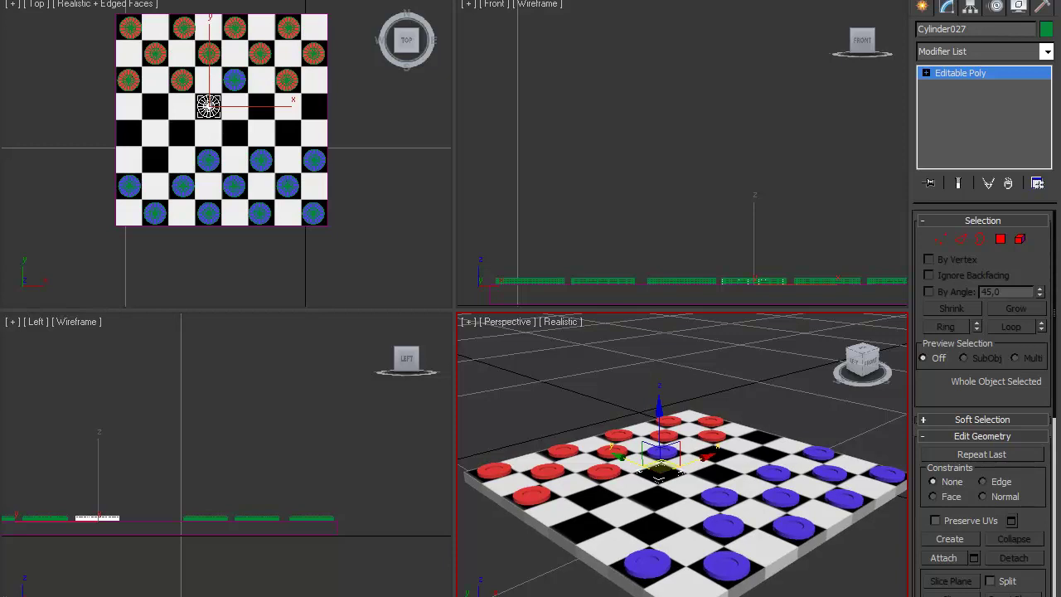